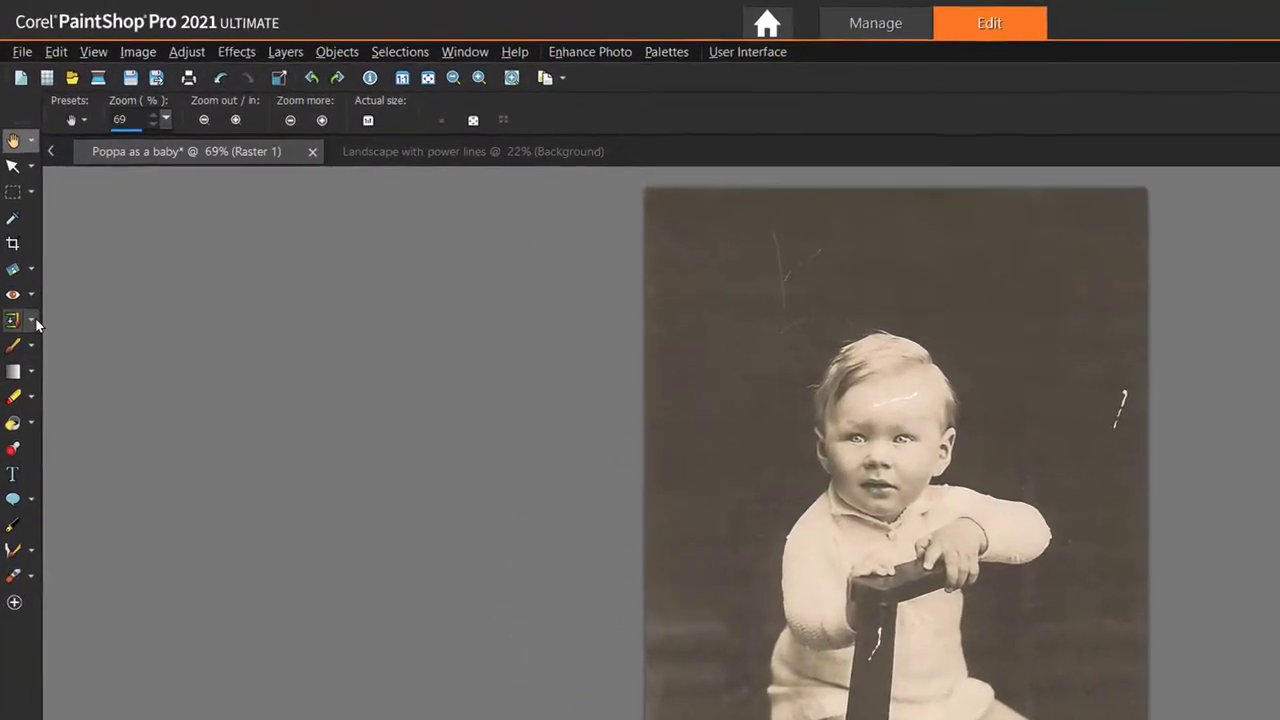
Step: Select the Scratch Remover with the Small scratches preset, a rectangular correction area and width 58
left_click(36, 320)
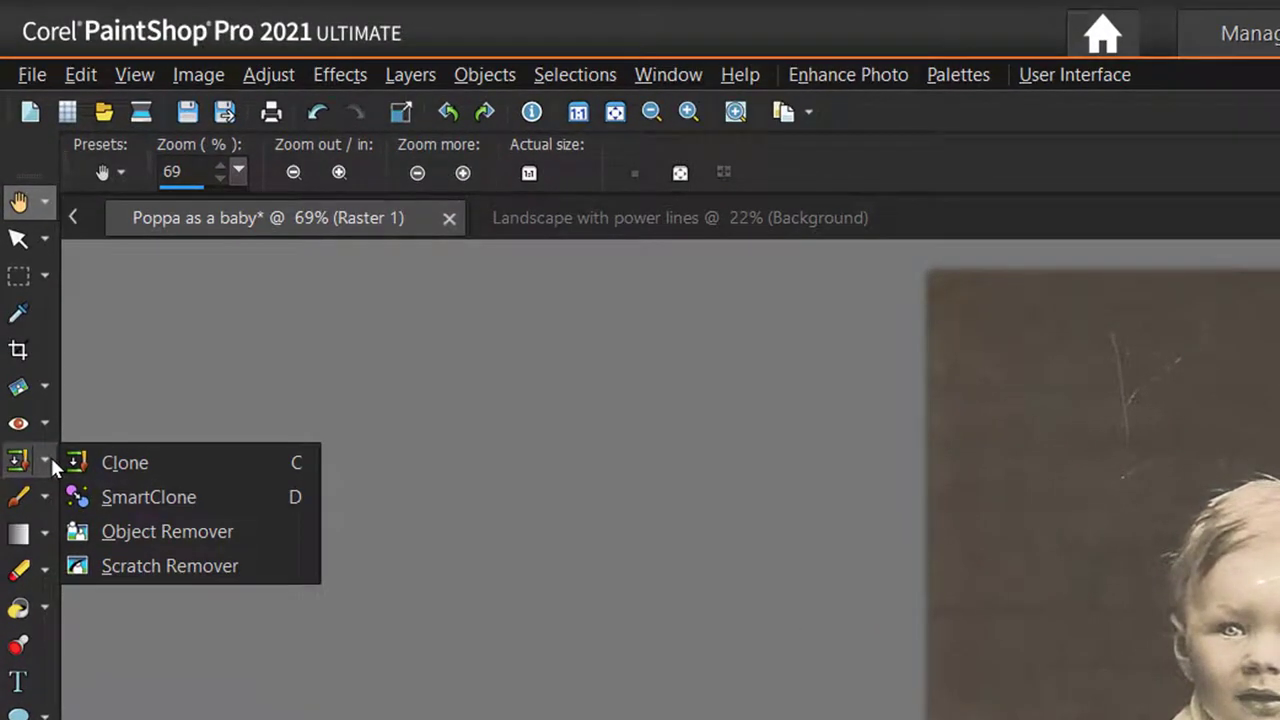
left_click(170, 567)
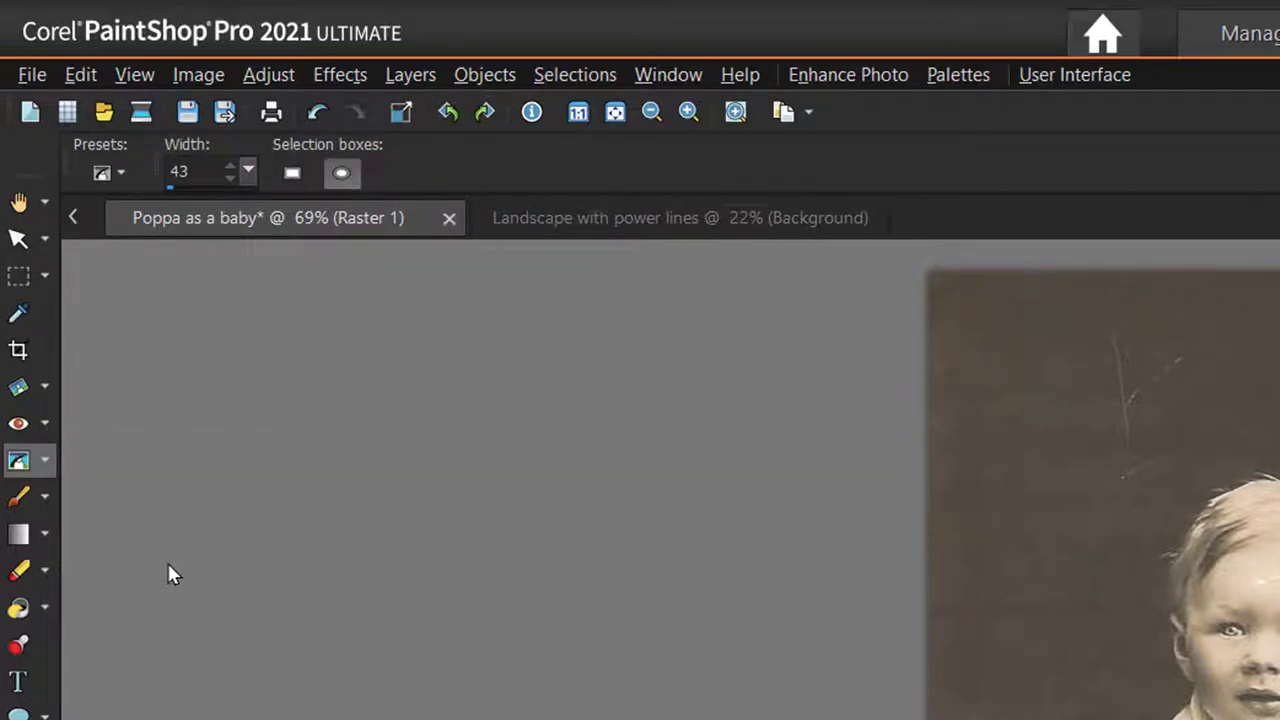
left_click(119, 177)
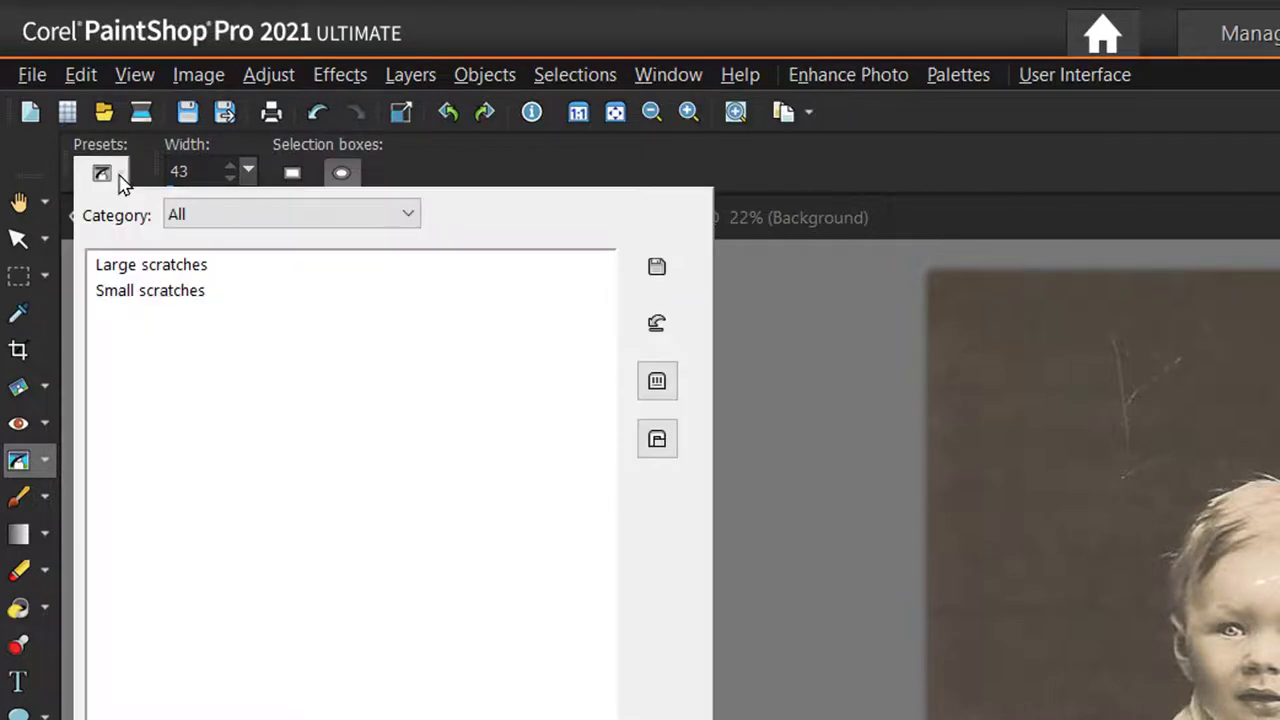
left_click(232, 268)
left_click(120, 172)
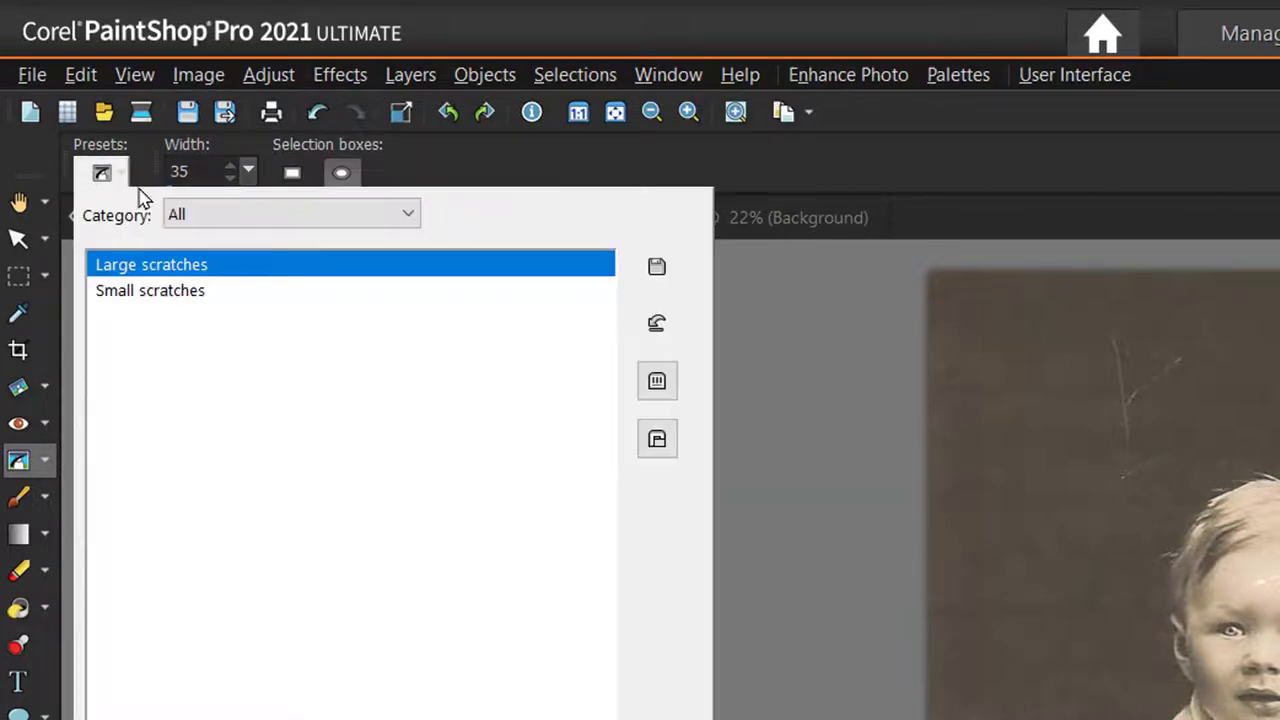
left_click(176, 292)
left_click(183, 295)
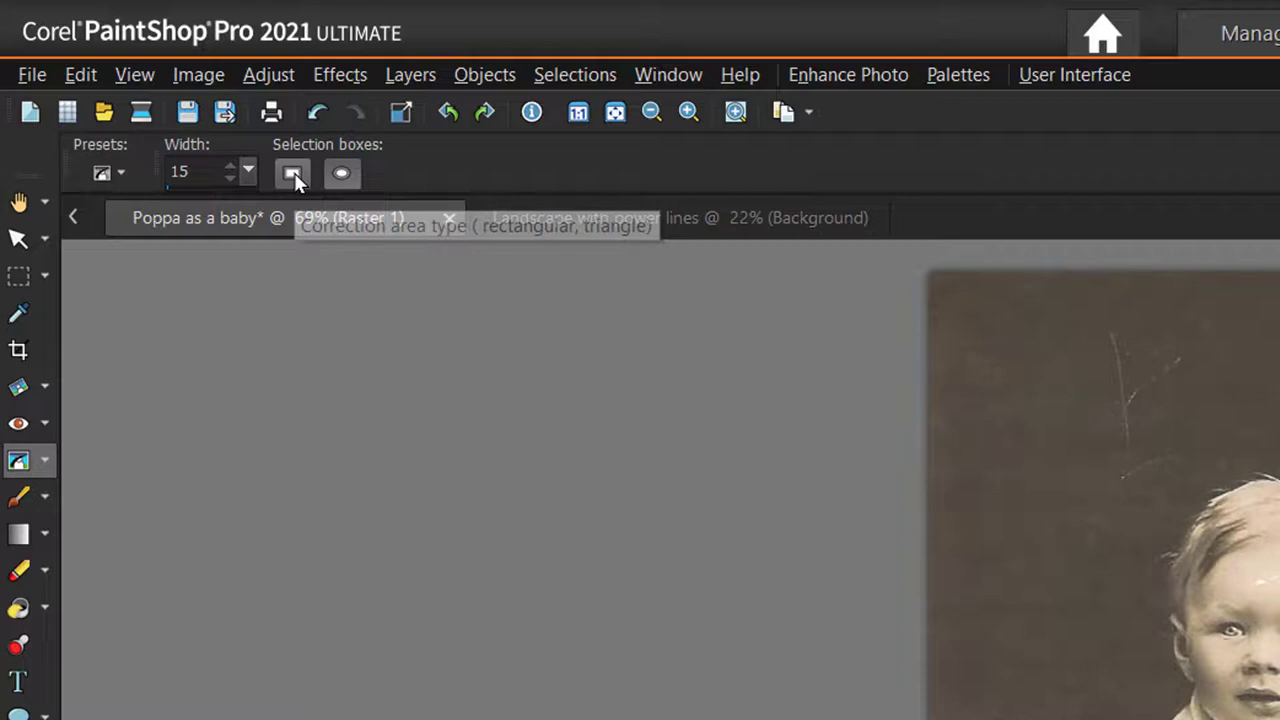
left_click(296, 176)
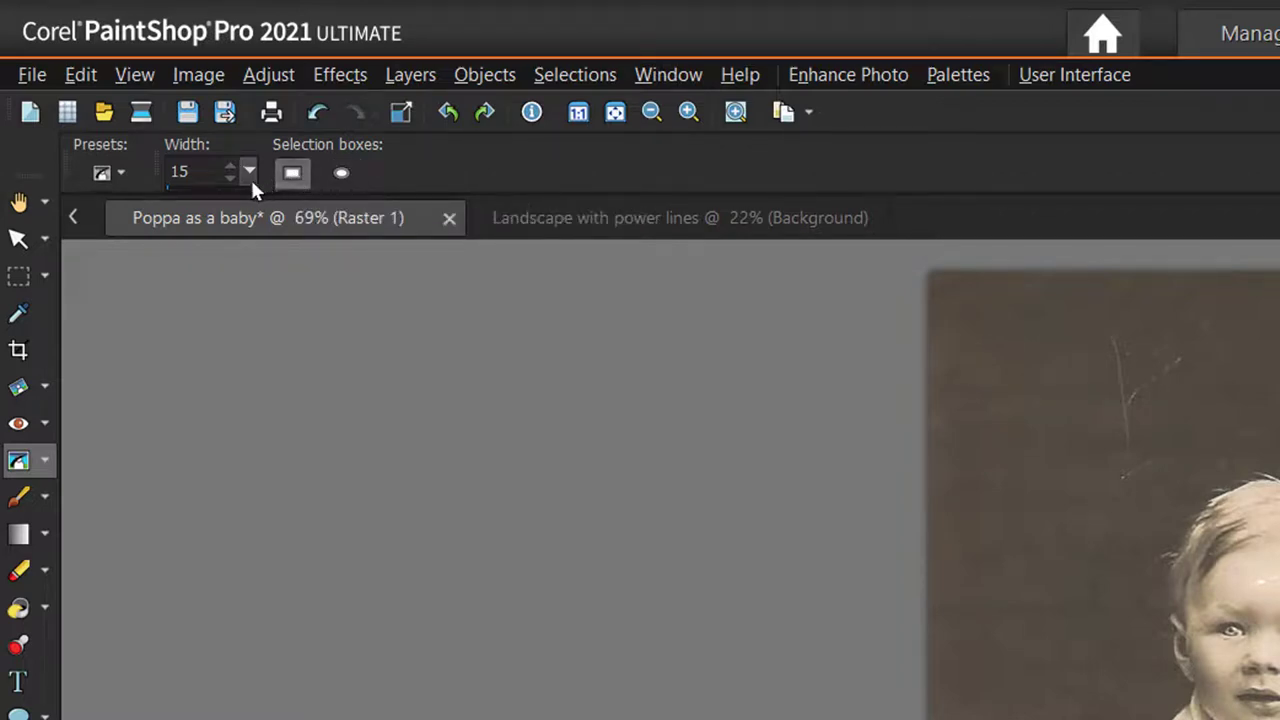
left_click_drag(250, 177, 260, 190)
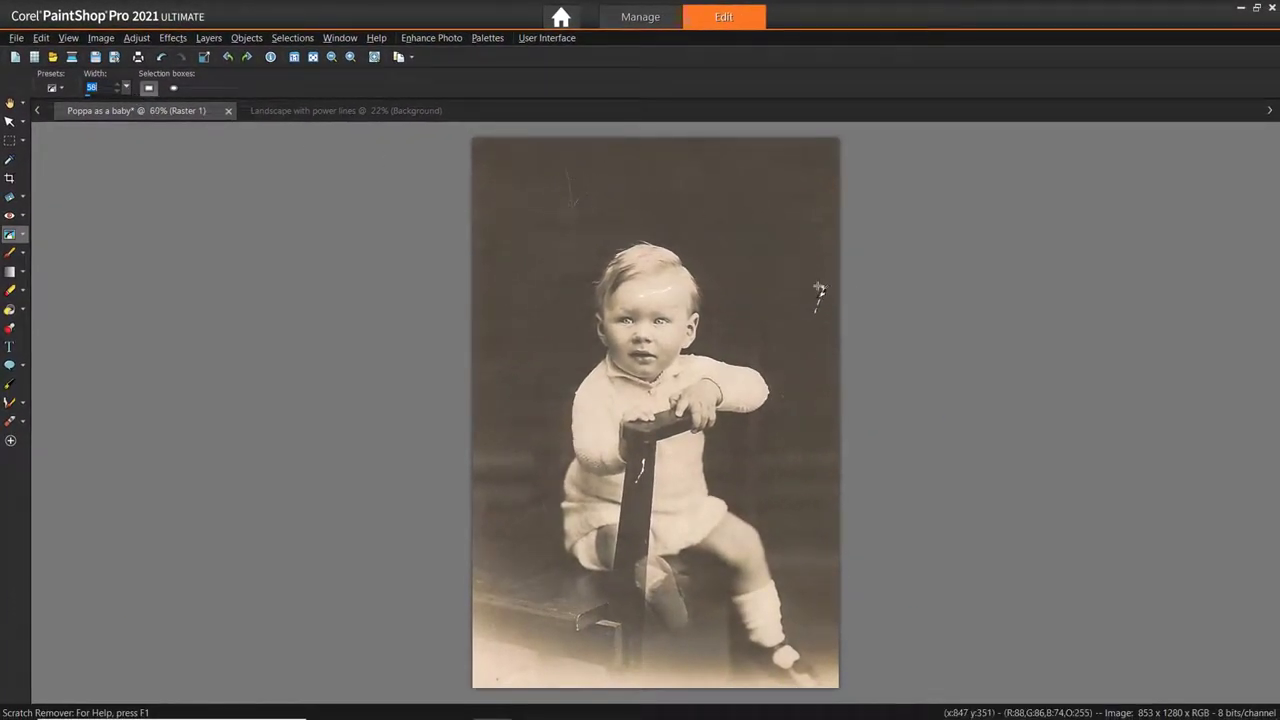
Step: Zoom in and erase the white scratch in the dark background right of the baby's head
scroll(828, 300, "up", 5)
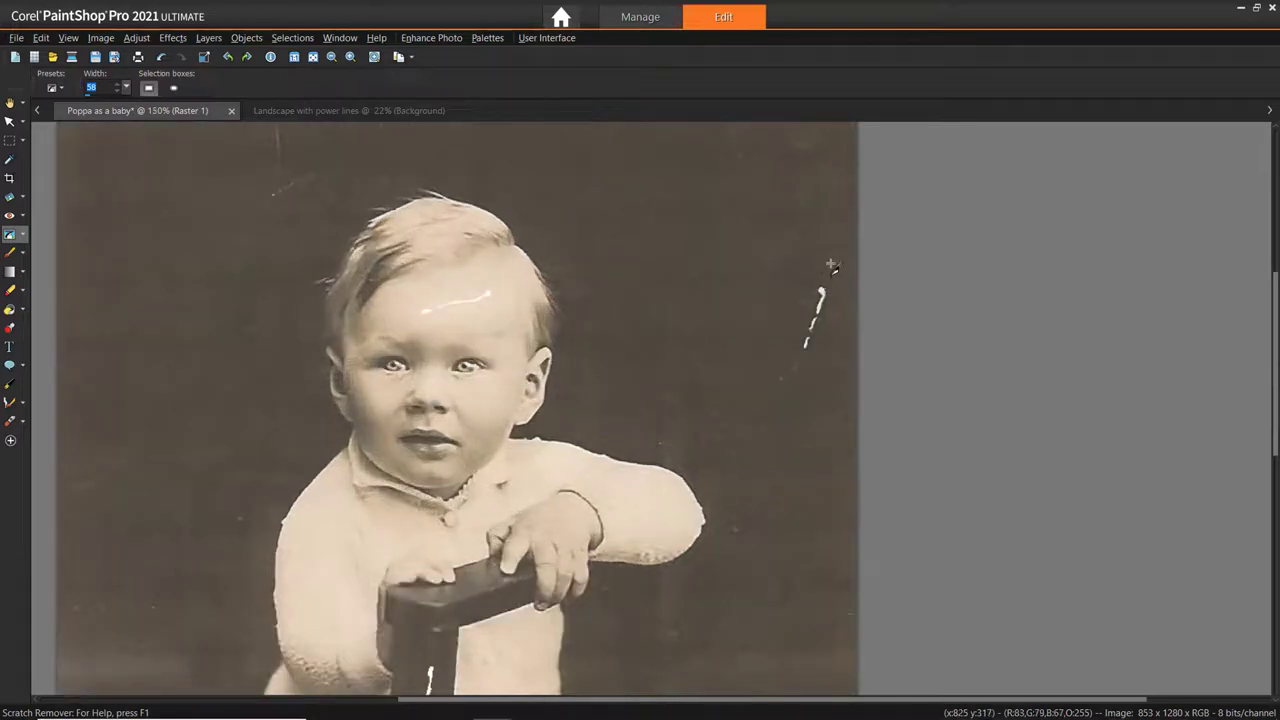
left_click_drag(836, 274, 794, 383)
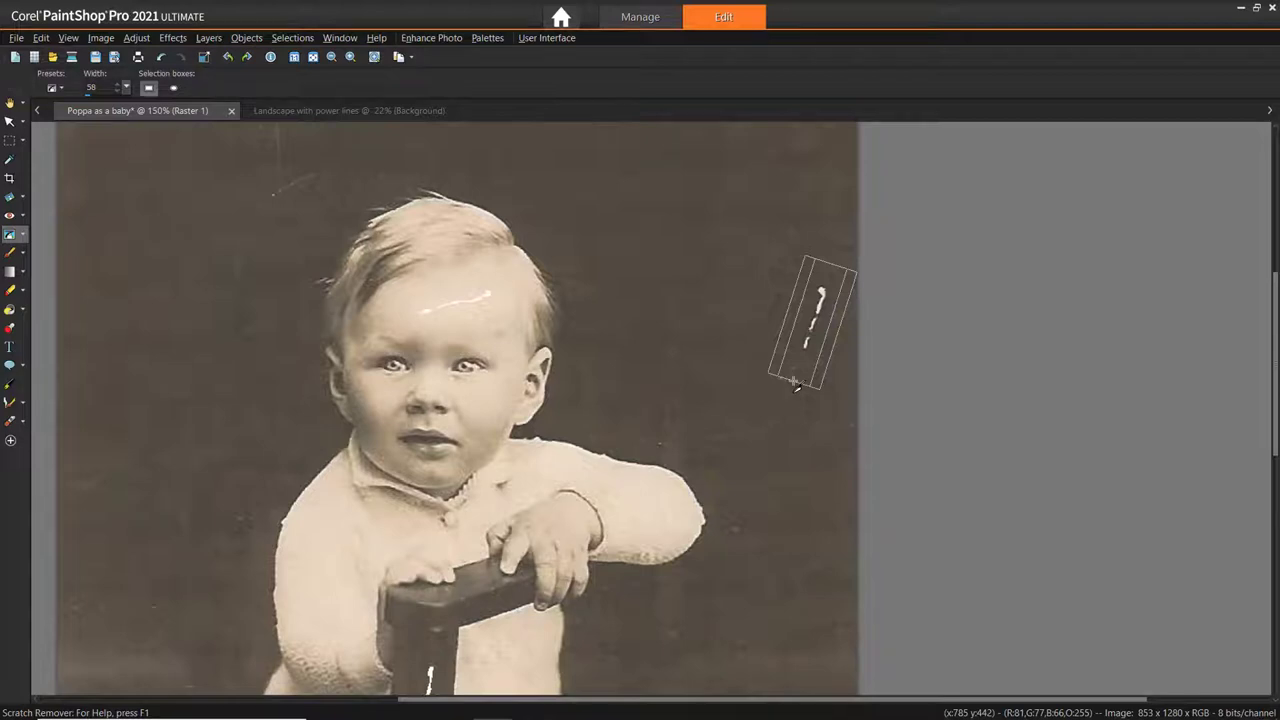
left_click_drag(795, 383, 795, 383)
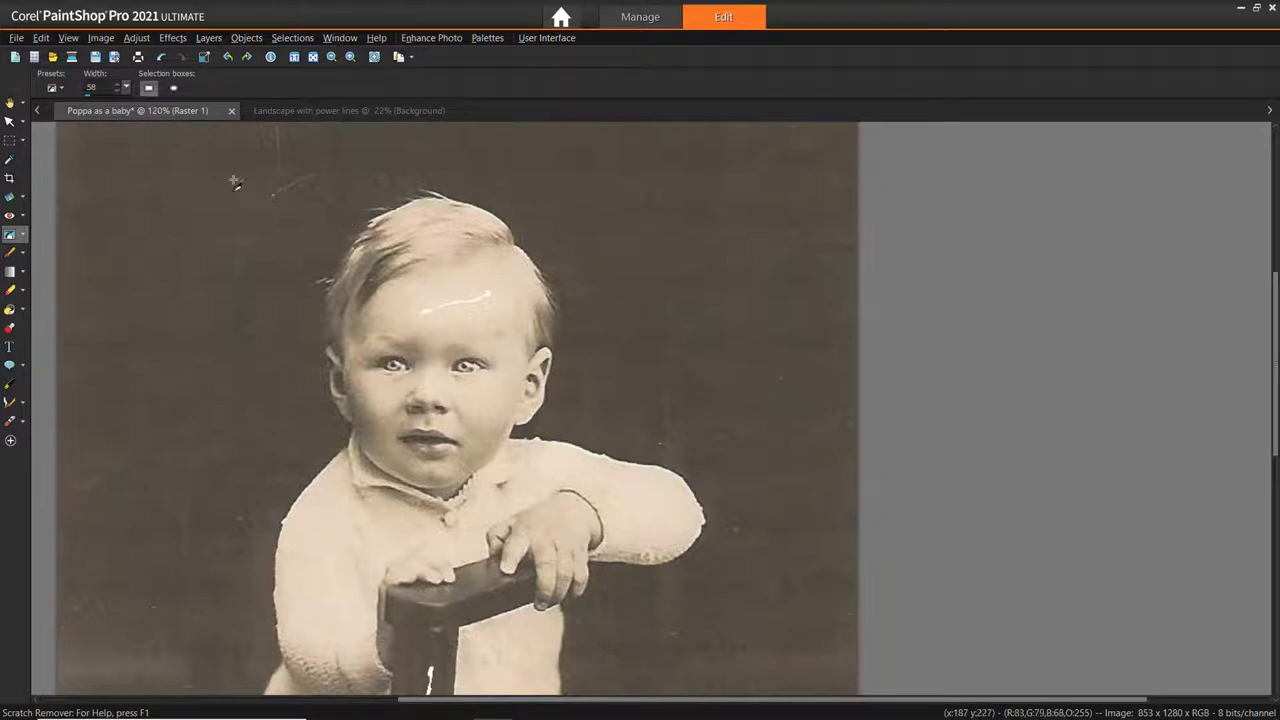
Step: Remove the long scratch and the faint scratch above the baby's head
scroll(232, 192, "down", 1)
scroll(226, 220, "down", 1)
scroll(255, 215, "up", 2)
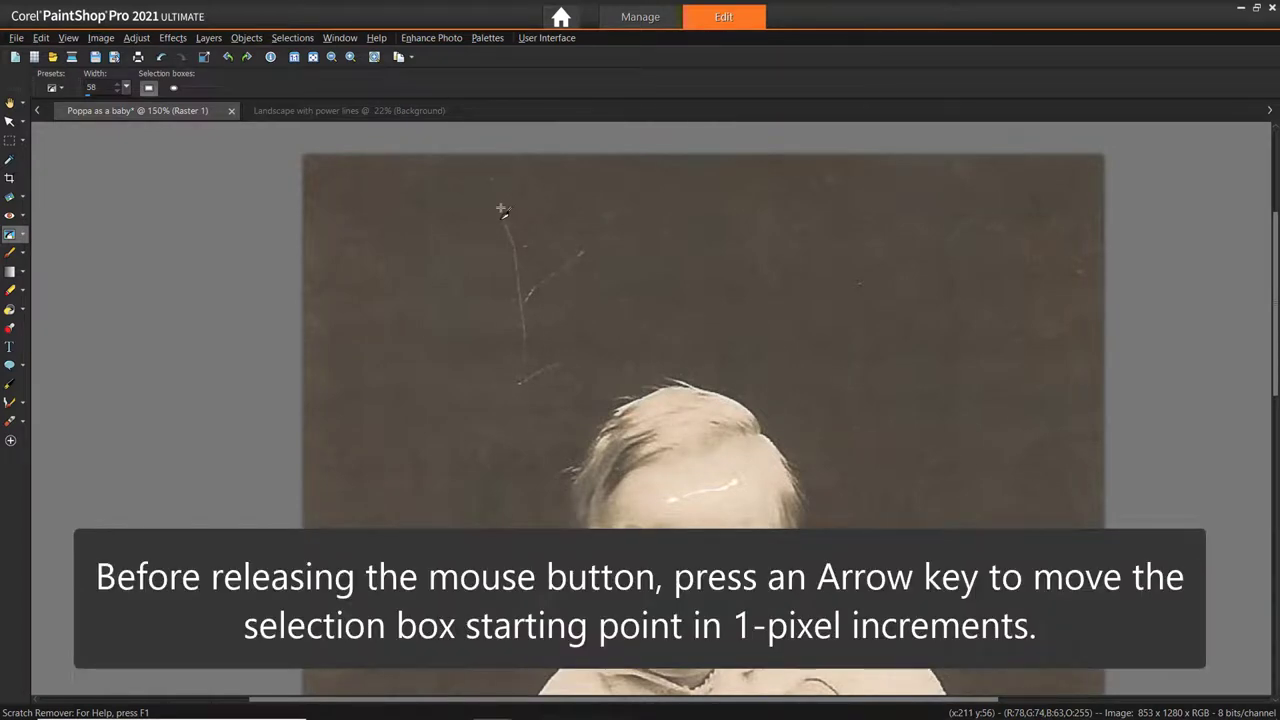
left_click_drag(503, 210, 522, 283)
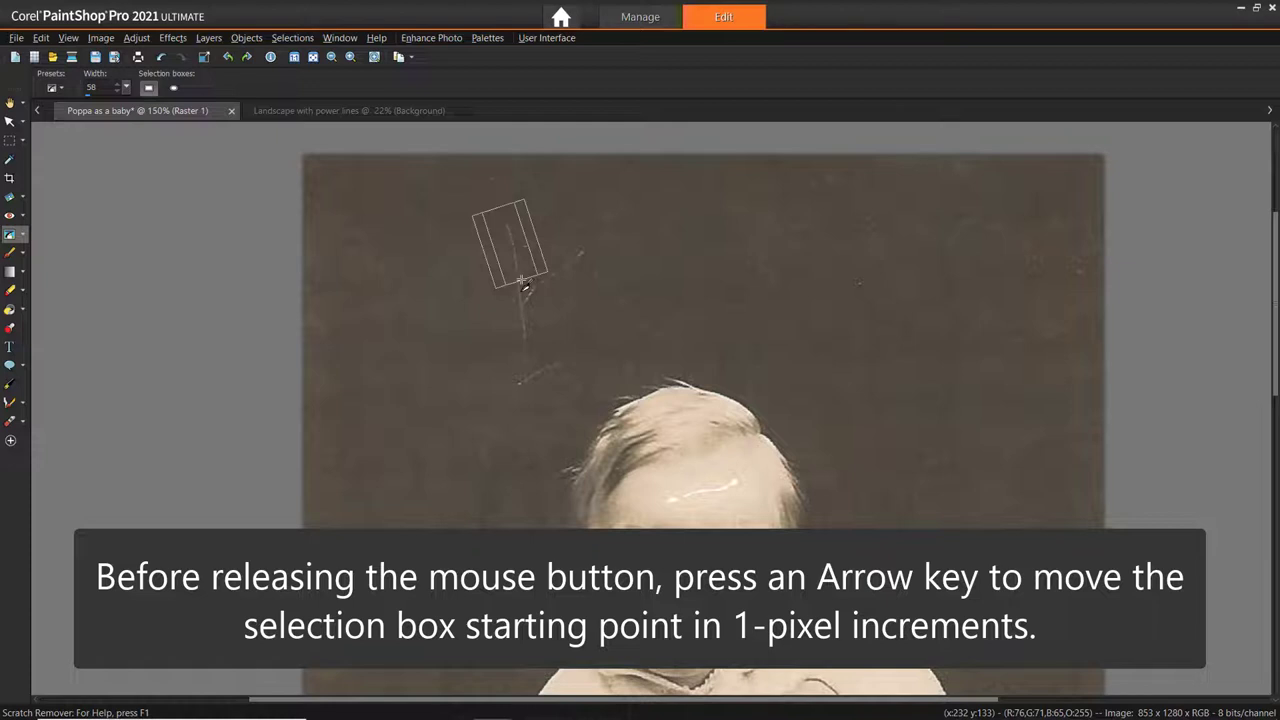
key("Up")
key("Up")
key("Up")
key("Up")
key("Up")
left_click_drag(522, 281, 582, 256)
left_click_drag(512, 396, 573, 363)
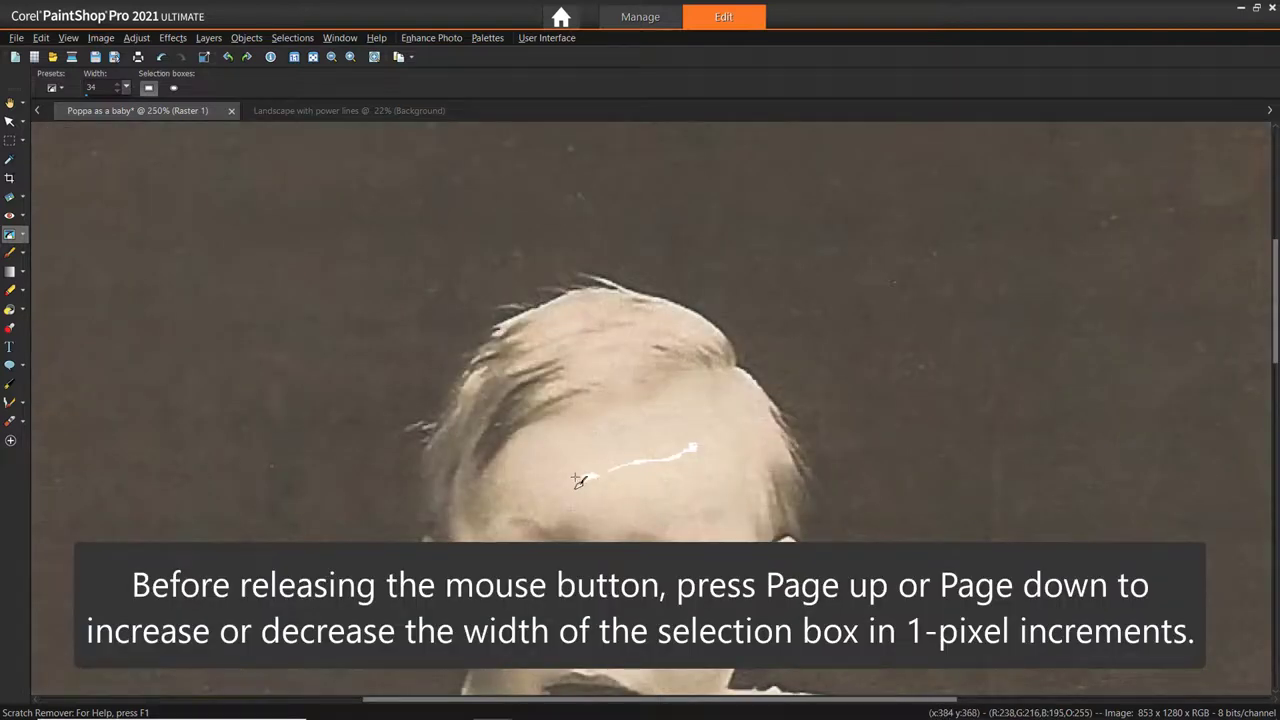
Step: Remove the white scratches across the baby's forehead and on the chair post
left_click_drag(581, 478, 709, 449)
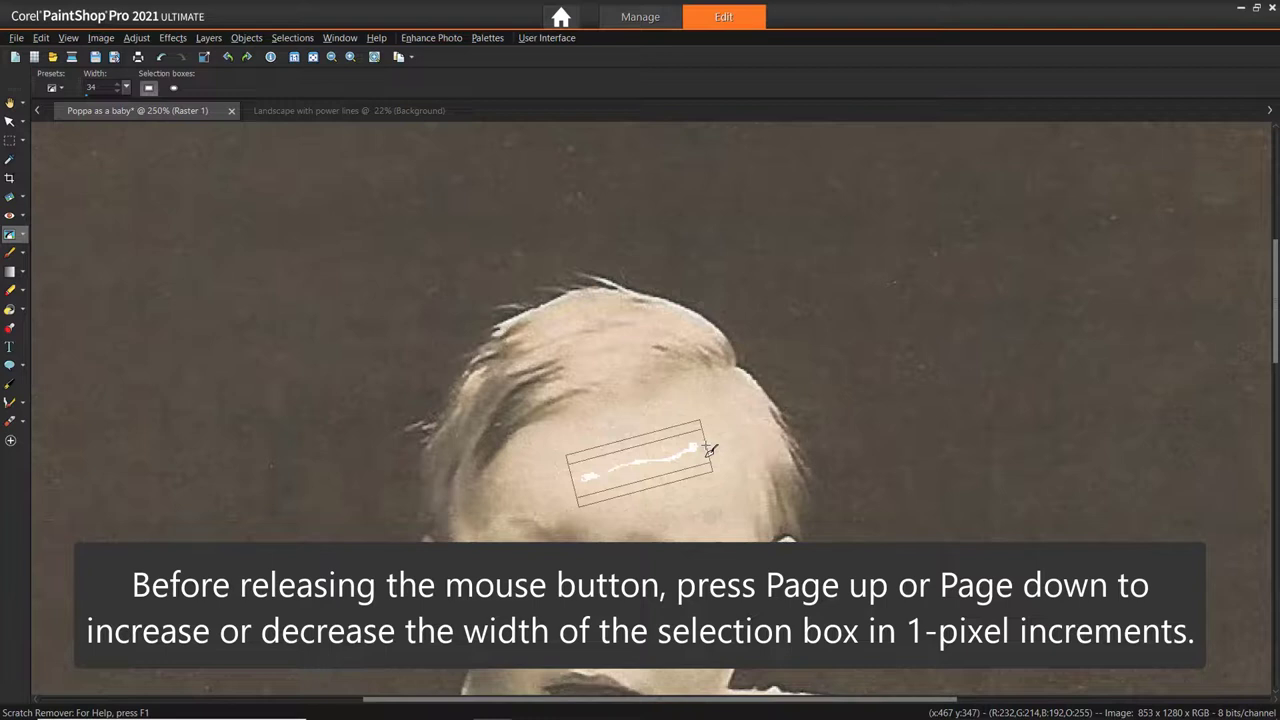
key("Page_Down")
key("Page_Down")
key("Page_Down")
key("Page_Down")
key("Page_Down")
key("Page_Down")
key("Page_Down")
key("Page_Down")
key("Page_Down")
key("Page_Down")
key("Page_Down")
key("Page_Down")
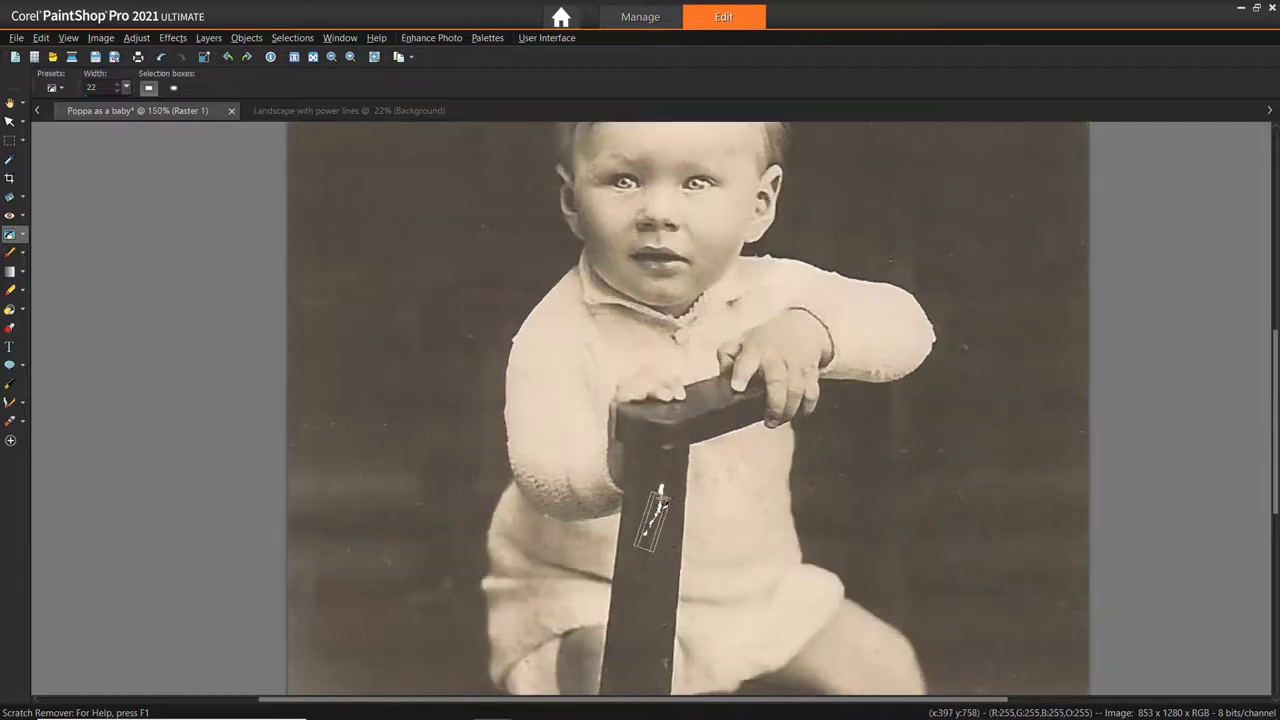
left_click_drag(664, 478, 664, 478)
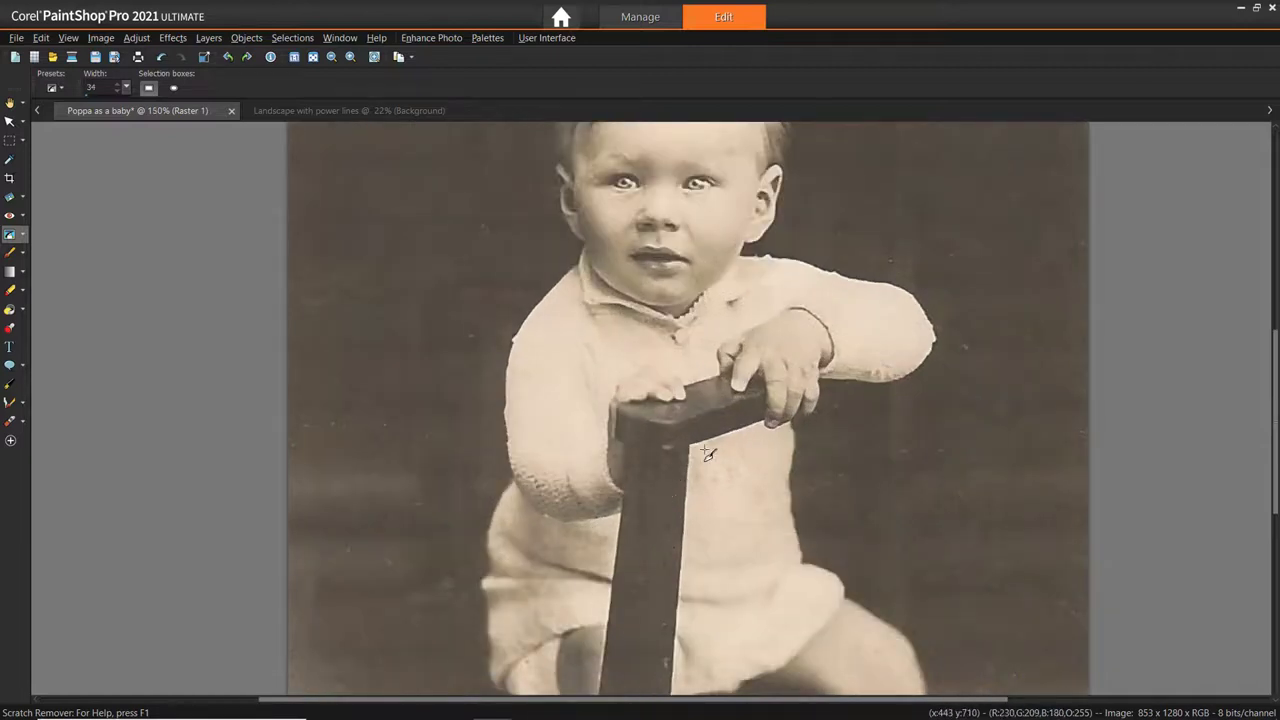
scroll(690, 450, "down", 1)
scroll(685, 450, "down", 1)
scroll(675, 450, "down", 1)
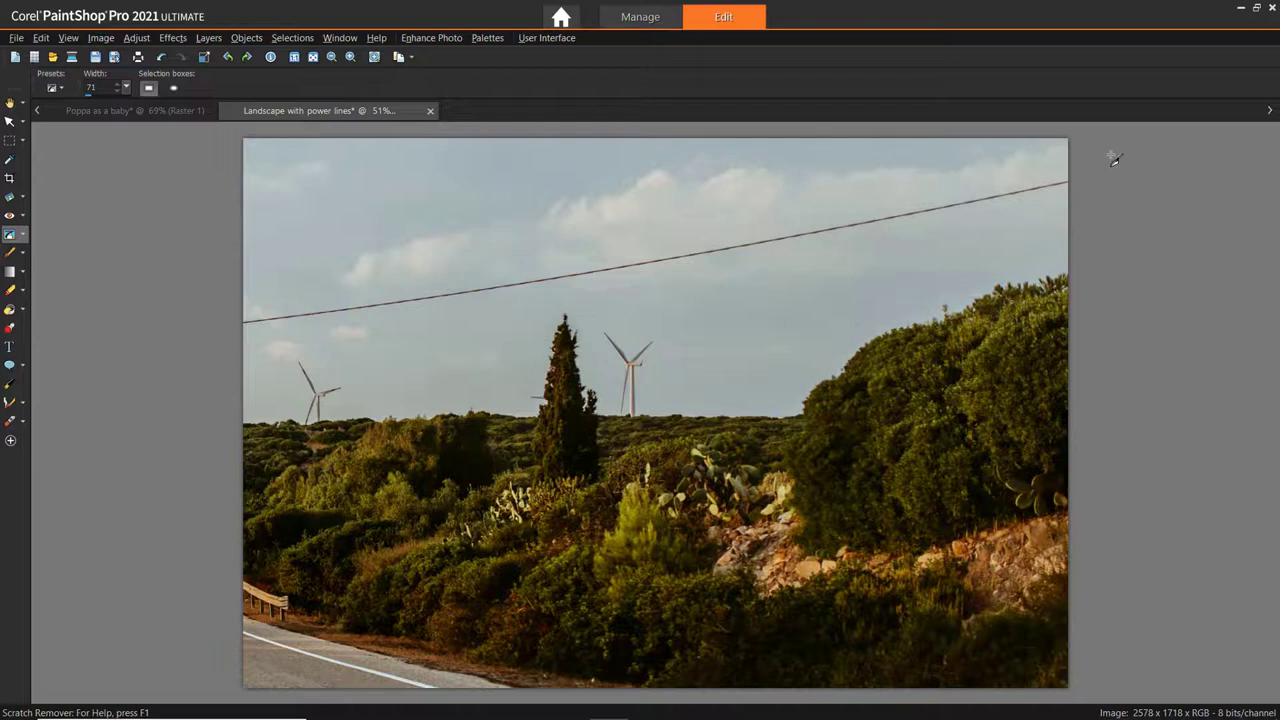
Step: Zoom in and erase the power line starting from the sky's right edge
scroll(1113, 162, "up", 1)
scroll(1113, 162, "up", 2)
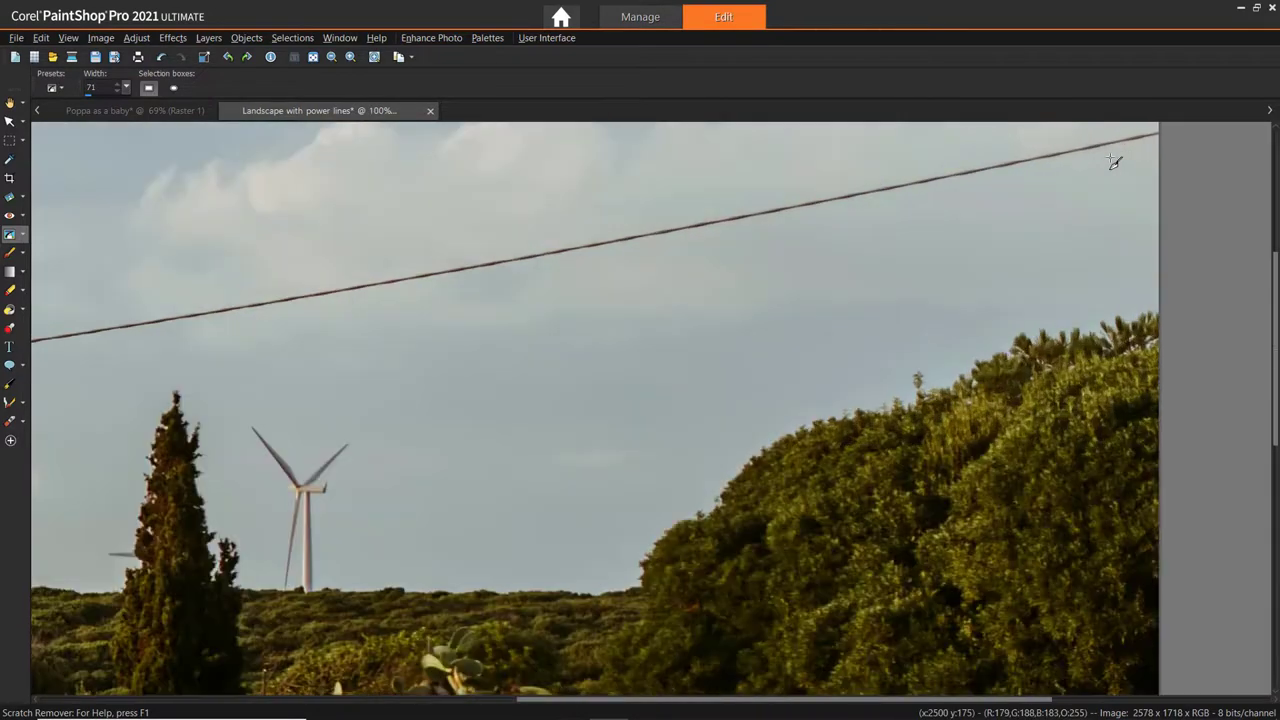
scroll(1113, 162, "up", 2)
scroll(1250, 275, "up", 1)
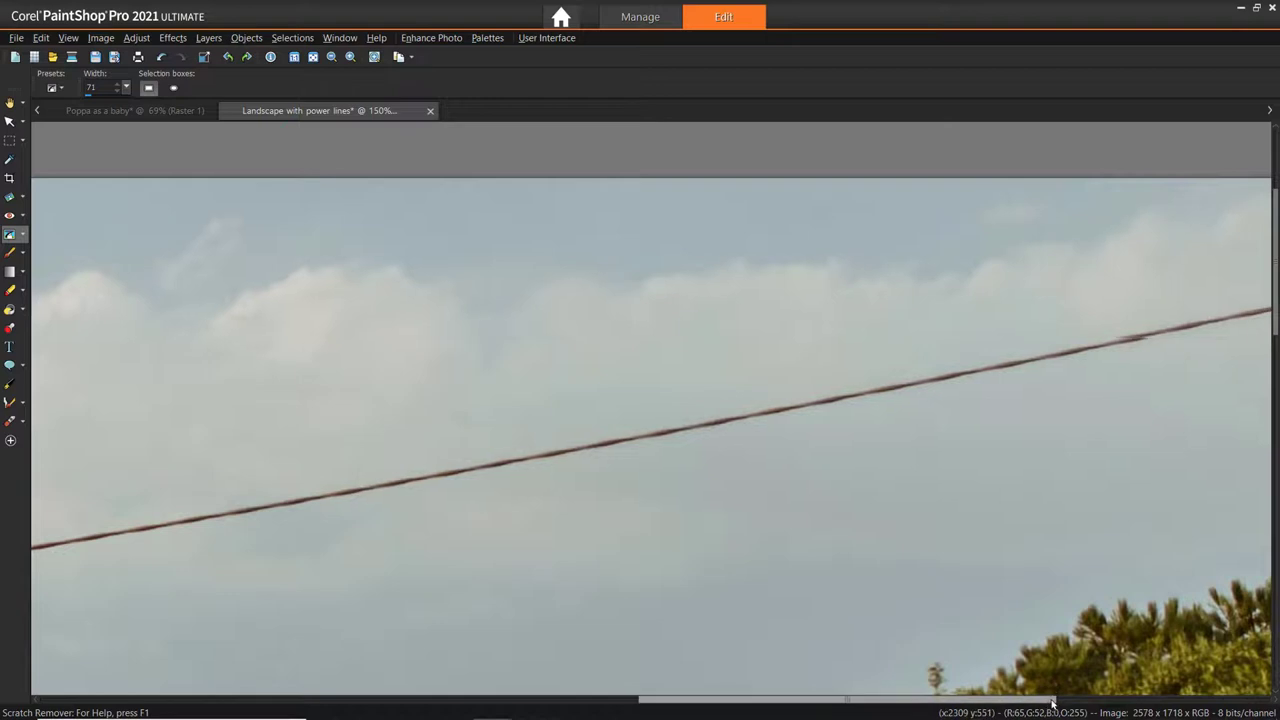
left_click_drag(1046, 698, 1110, 698)
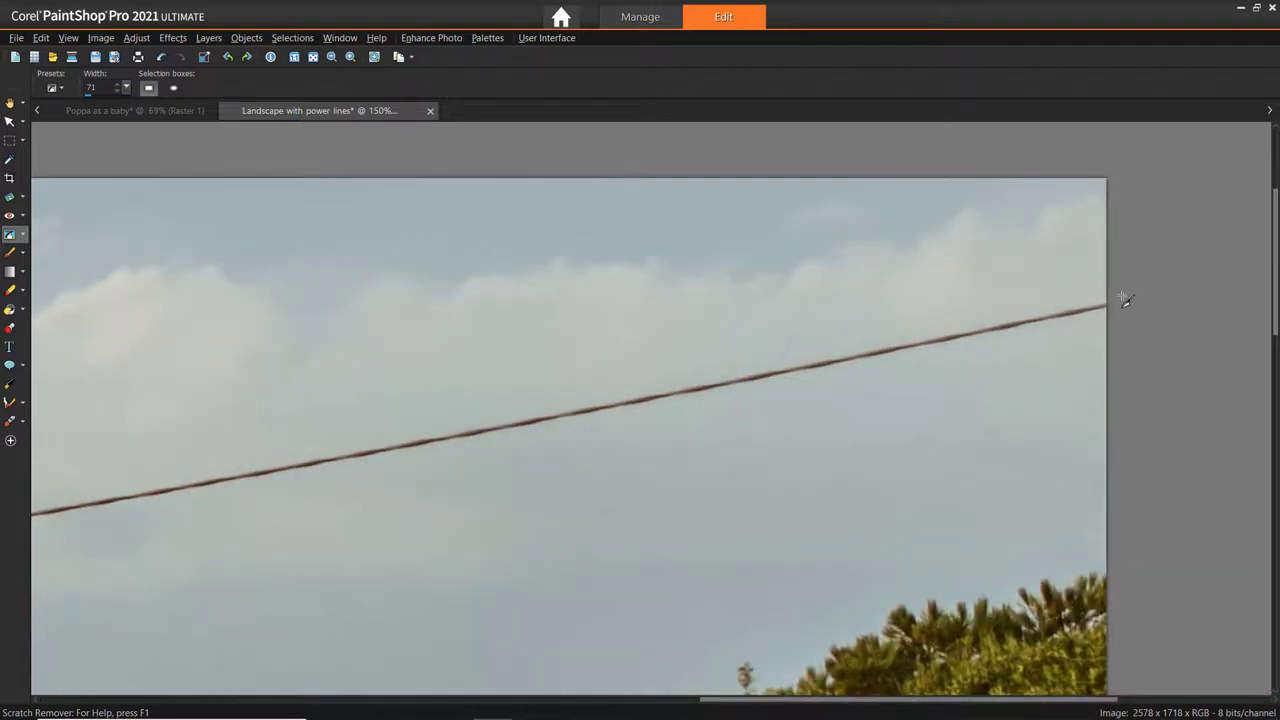
left_click_drag(1122, 298, 662, 400)
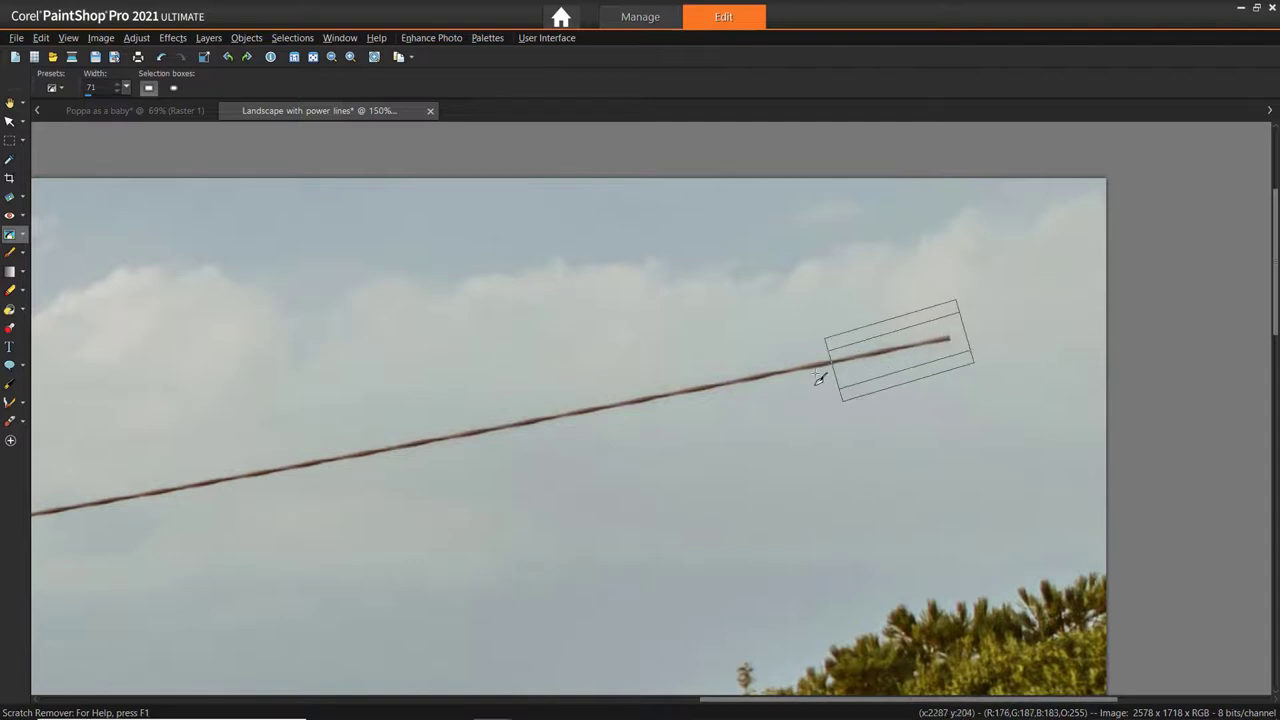
Step: Zoom out and erase the next stretch of the power line toward the photo's middle
scroll(246, 537, "down", 1)
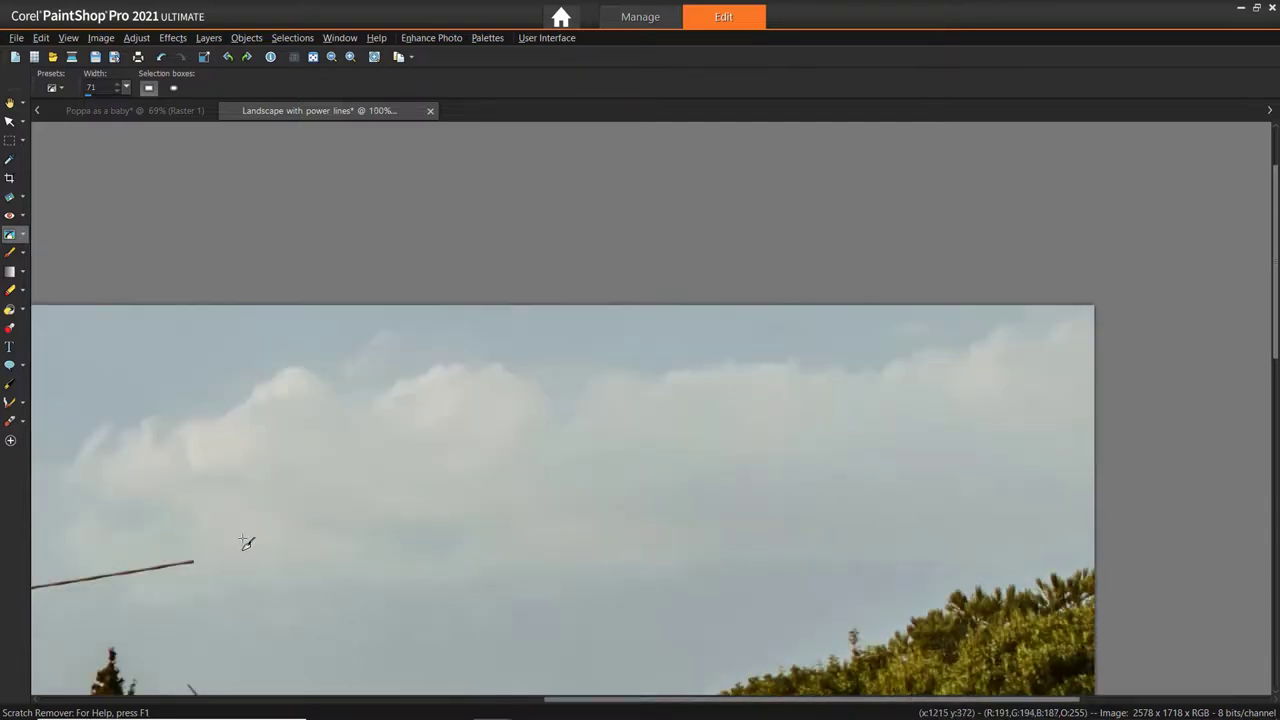
scroll(274, 543, "down", 1)
scroll(295, 548, "down", 1)
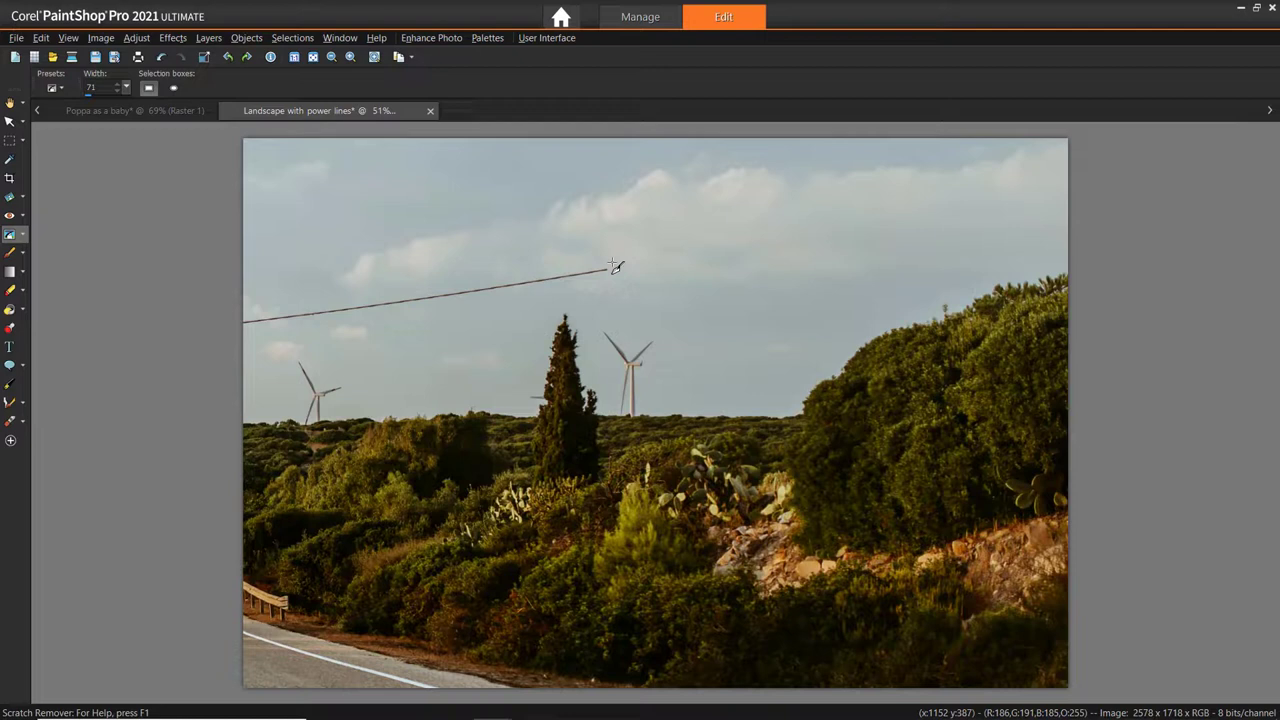
left_click_drag(614, 268, 238, 323)
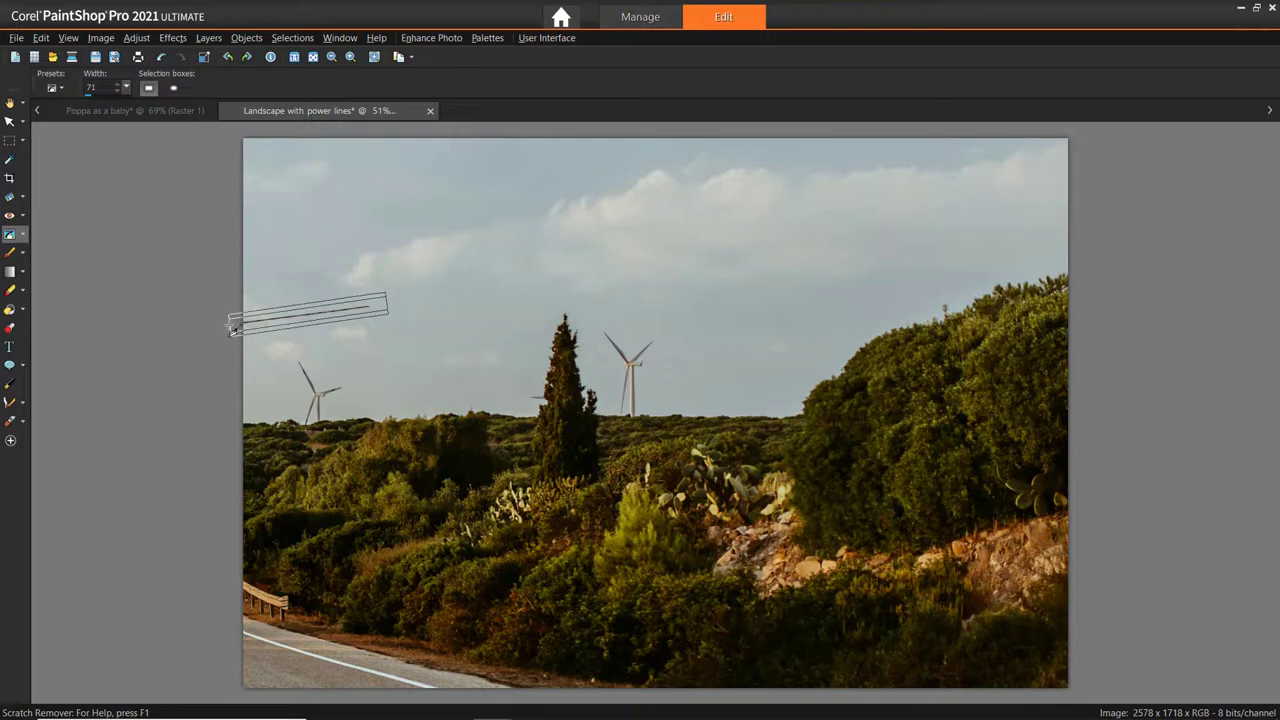